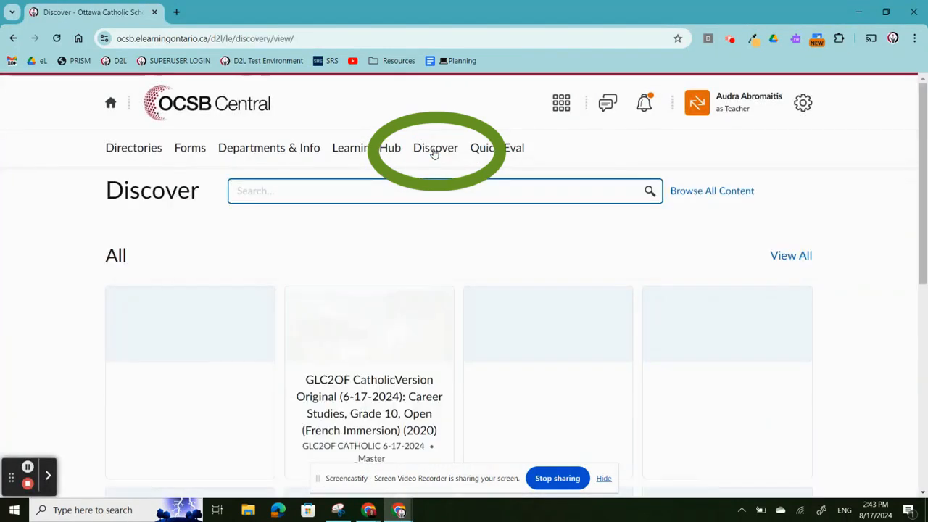
Browse all Discover content to list every available course.
{"action": "left_click", "coordinate": [687, 197]}
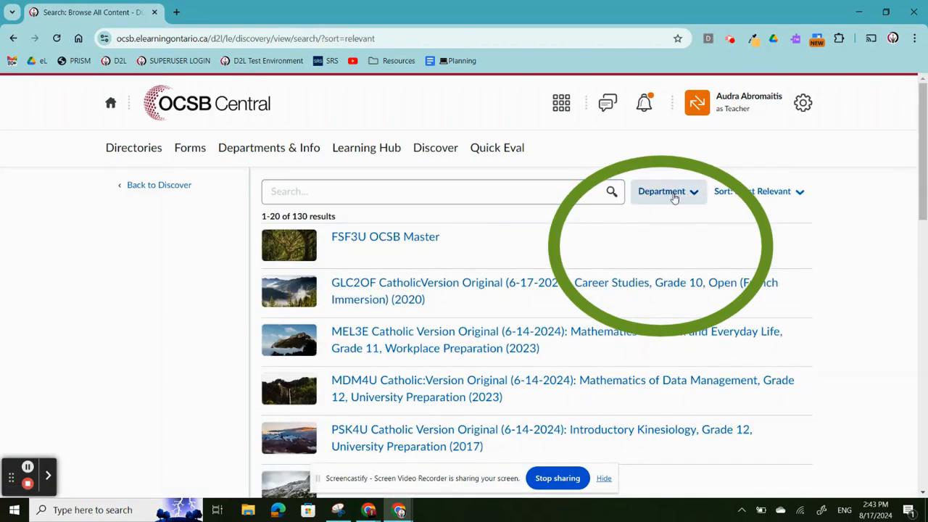
Filter the Discover results to the Master Course Area department only.
{"action": "left_click", "coordinate": [692, 198]}
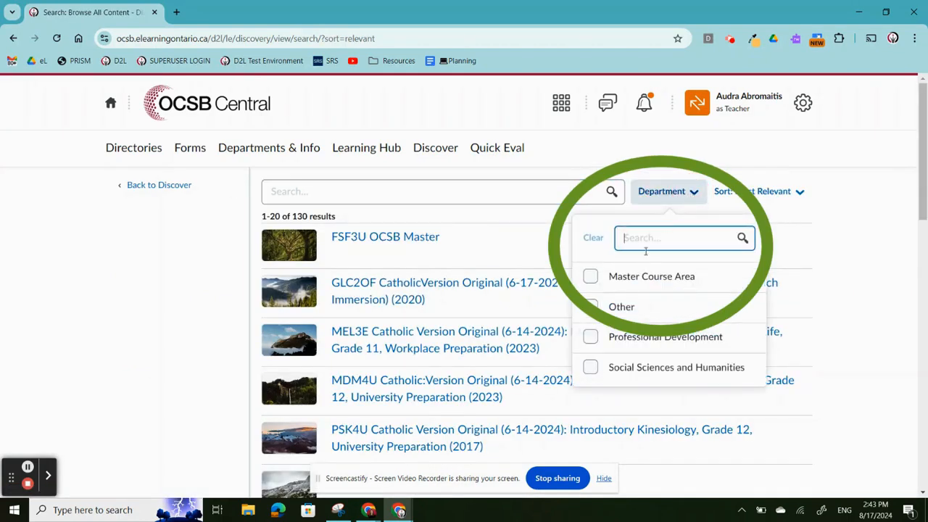
{"action": "left_click", "coordinate": [635, 276]}
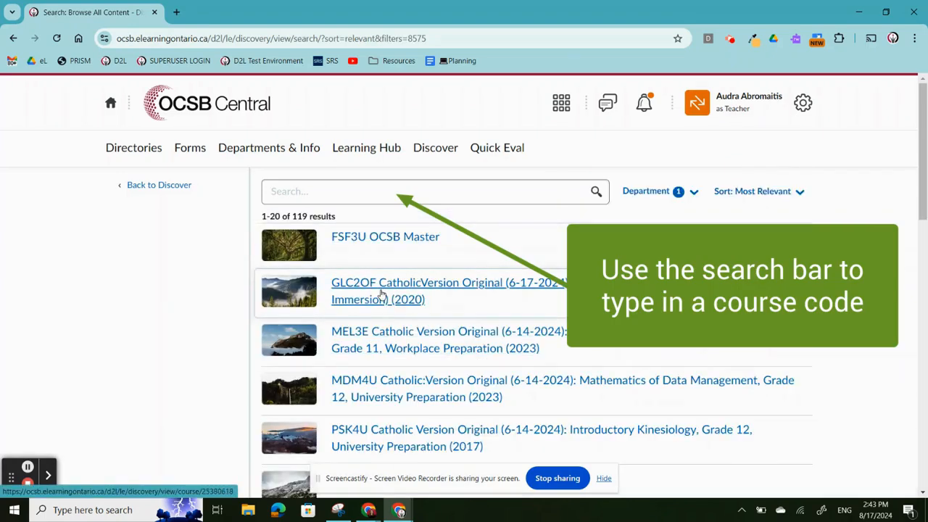
{"action": "scroll", "coordinate": [475, 306], "scroll_direction": "down", "scroll_amount": 2}
{"action": "scroll", "coordinate": [476, 307], "scroll_direction": "down", "scroll_amount": 1}
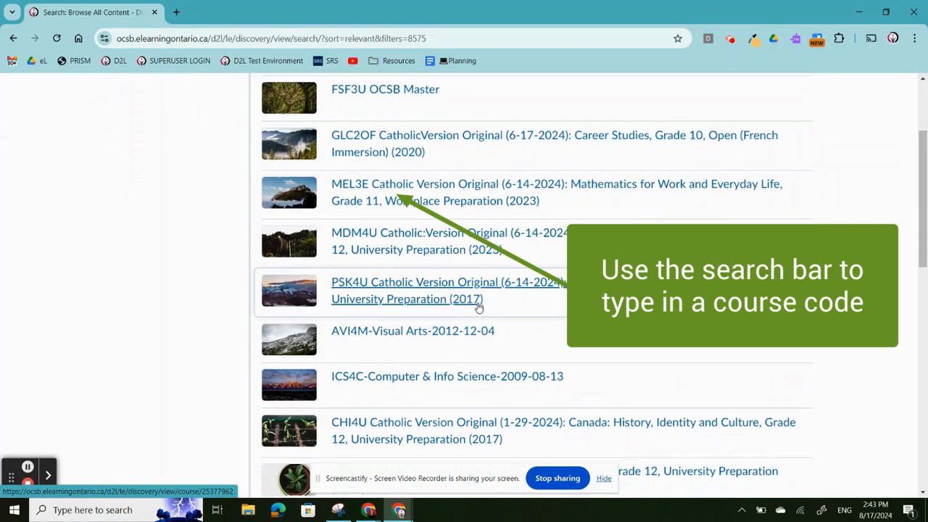
{"action": "scroll", "coordinate": [478, 308], "scroll_direction": "down", "scroll_amount": 1}
{"action": "scroll", "coordinate": [478, 308], "scroll_direction": "down", "scroll_amount": 3}
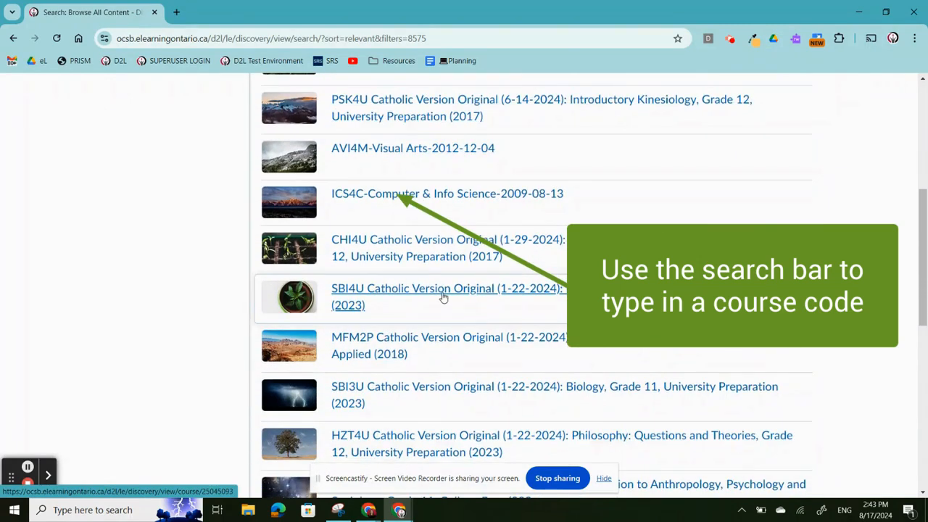
Enter the SBI4U Catholic Version Original biology master course from its Discover listing.
{"action": "left_click", "coordinate": [443, 297]}
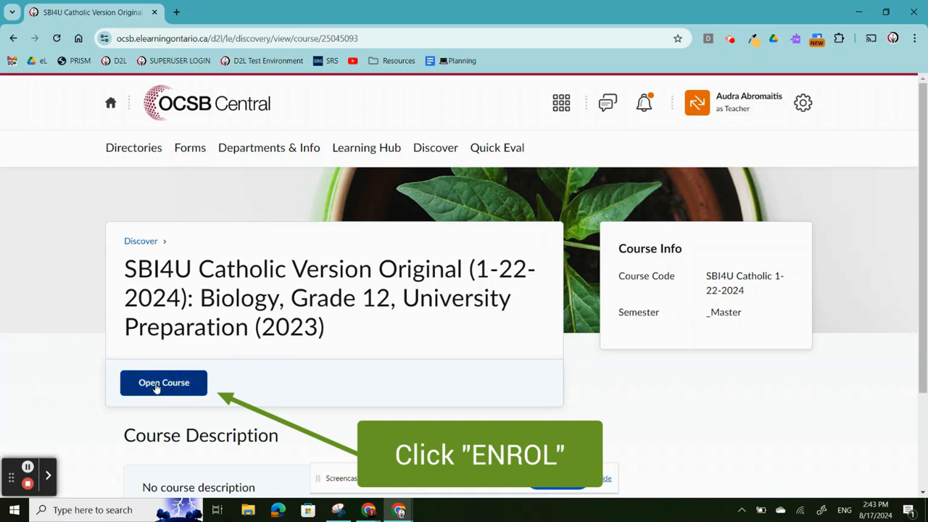
{"action": "left_click", "coordinate": [156, 388]}
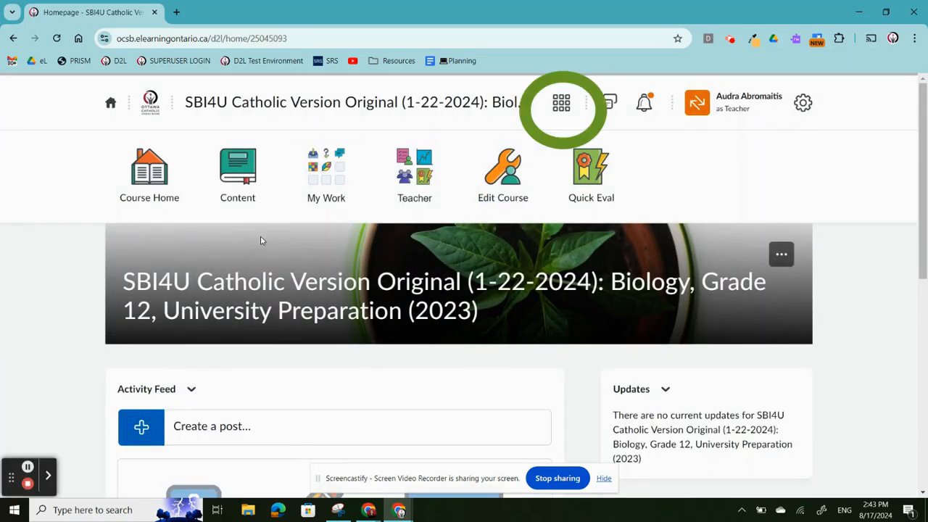
Copy the SBI4U course title text from the header to the clipboard.
{"action": "left_click_drag", "start_coordinate": [185, 102], "coordinate": [482, 105]}
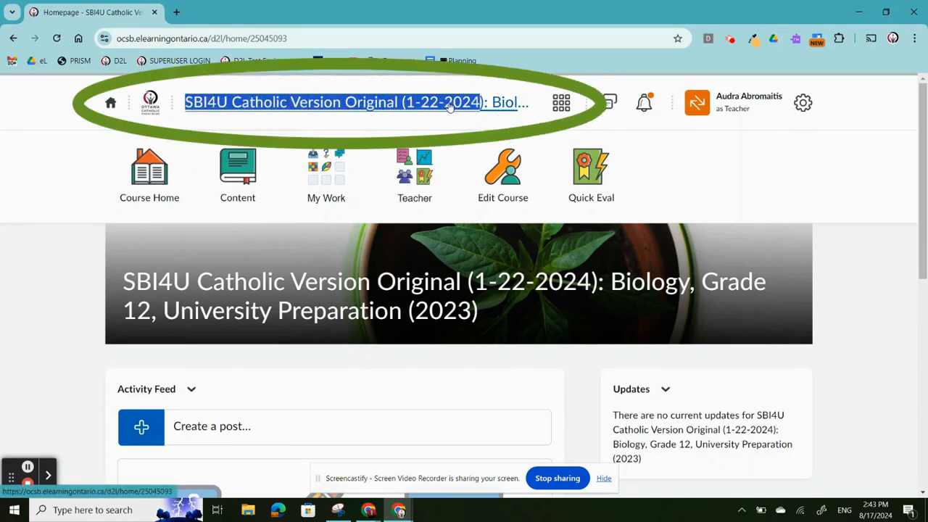
{"action": "right_click", "coordinate": [449, 106]}
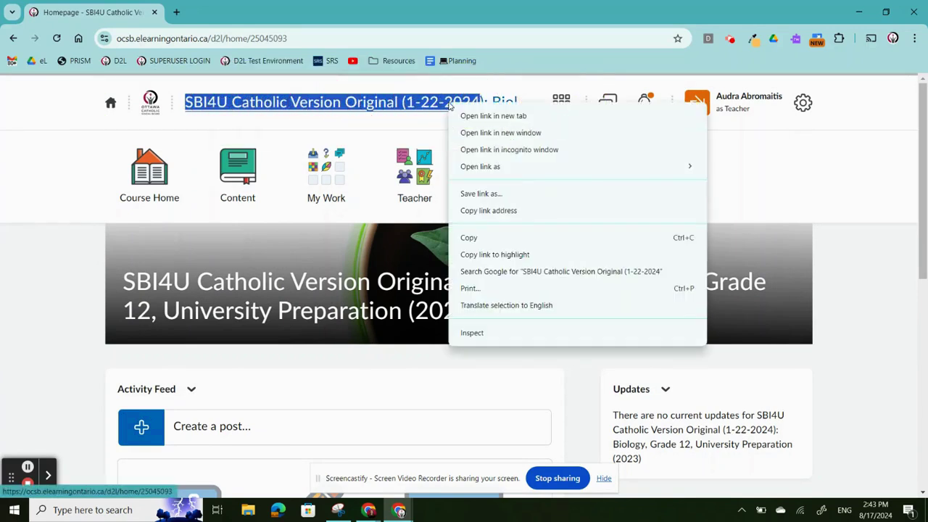
{"action": "left_click", "coordinate": [479, 242]}
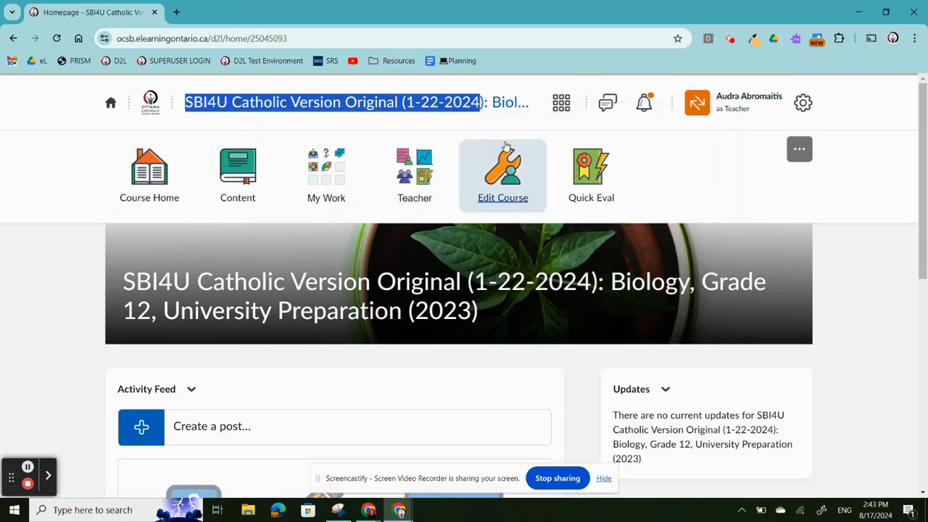
Switch from the course selector to the teacher's own DEMO class homepage.
{"action": "left_click", "coordinate": [560, 104]}
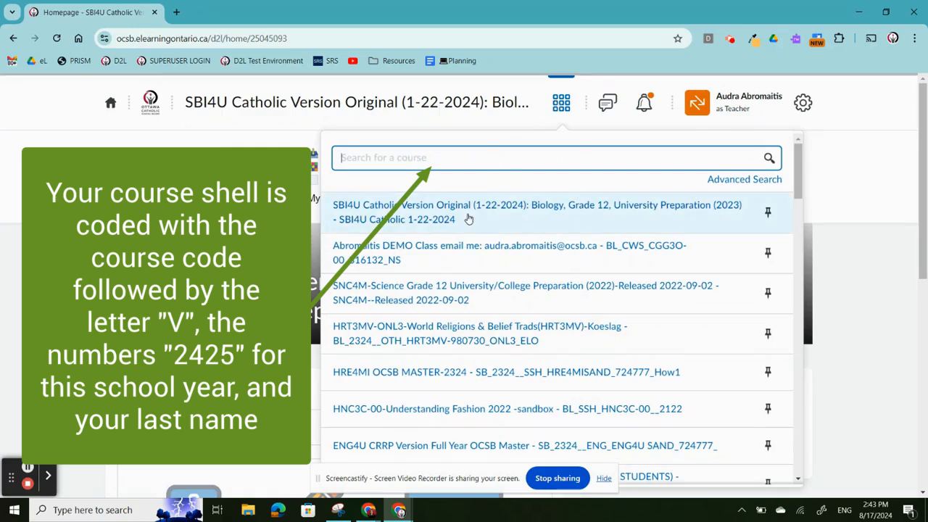
{"action": "left_click", "coordinate": [458, 255]}
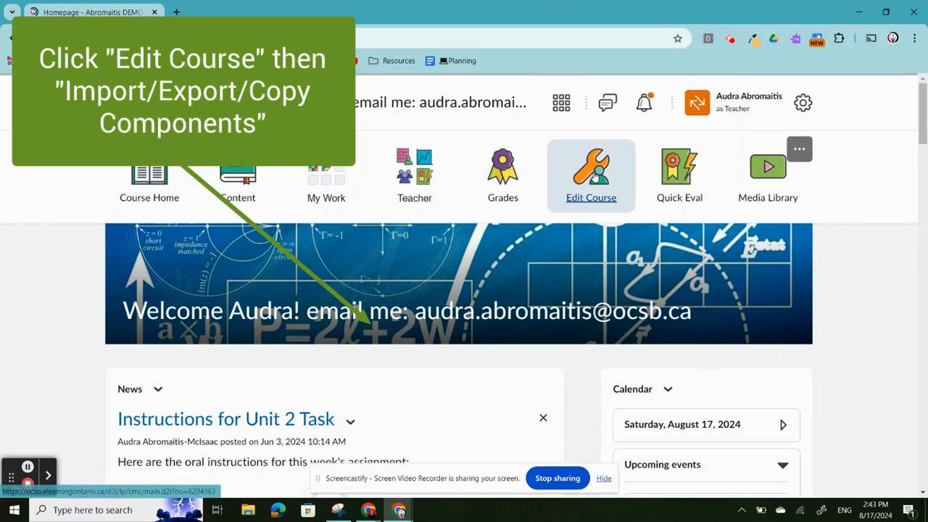
Reach Import/Export/Copy Components through the DEMO class's Edit Course tools.
{"action": "left_click", "coordinate": [594, 177]}
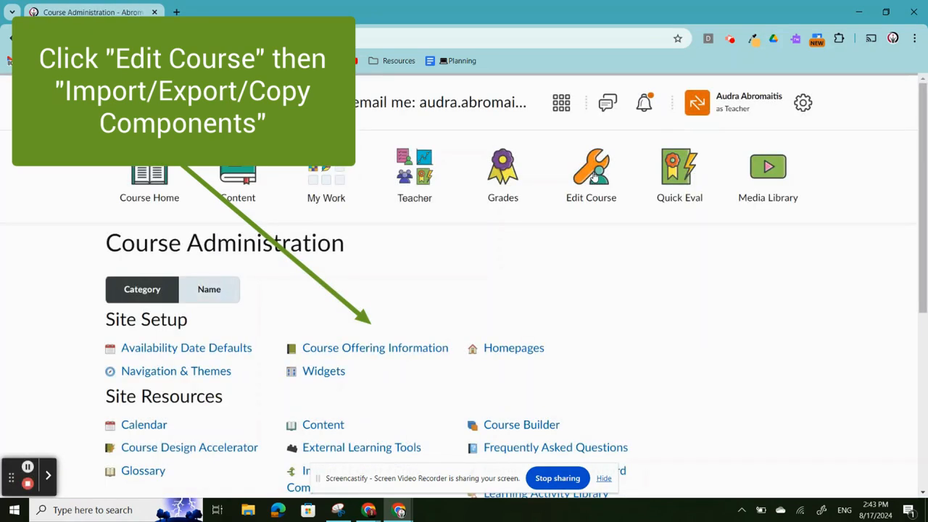
{"action": "scroll", "coordinate": [478, 382], "scroll_direction": "down", "scroll_amount": 2}
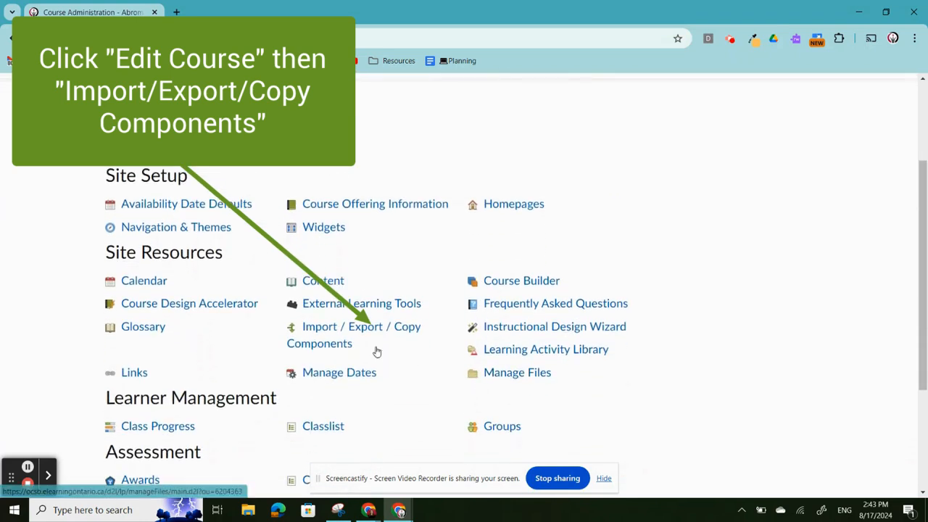
{"action": "left_click", "coordinate": [326, 345]}
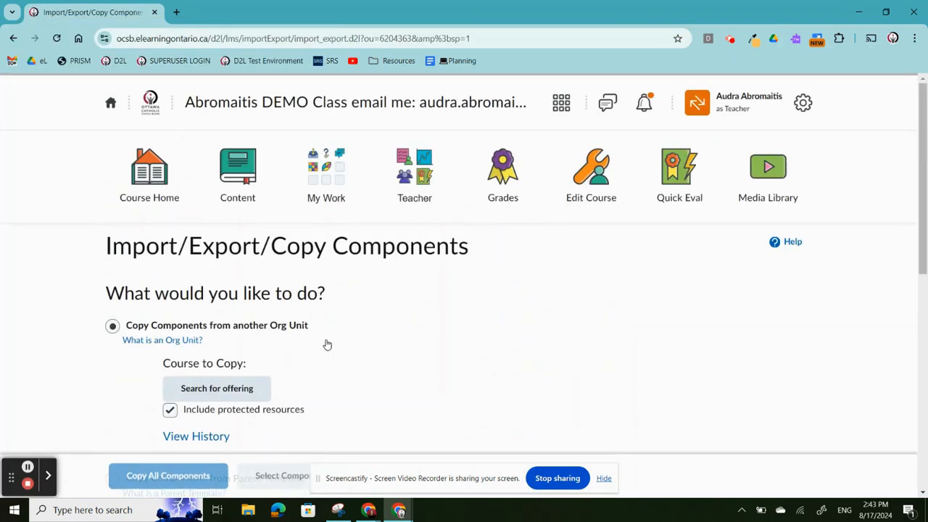
{"action": "scroll", "coordinate": [326, 343], "scroll_direction": "down", "scroll_amount": 1}
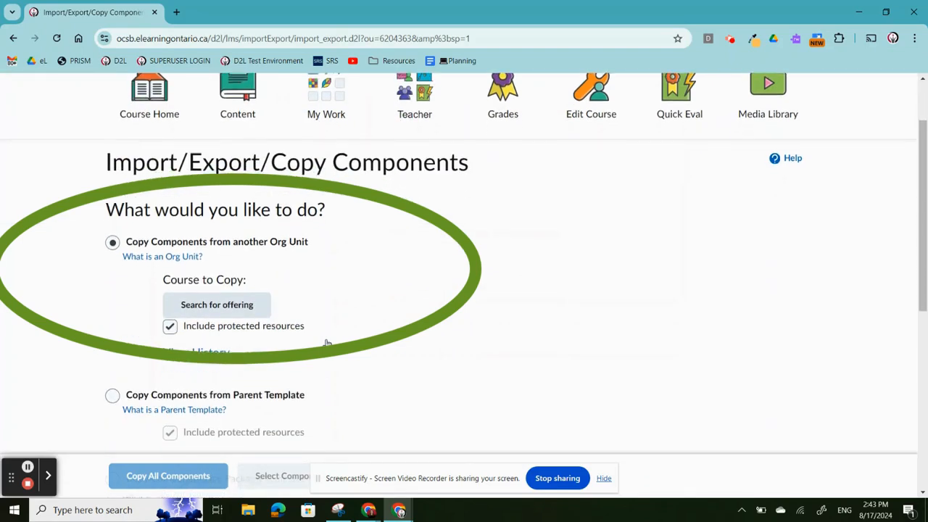
Start a search for a course offering to copy components from.
{"action": "left_click", "coordinate": [215, 309]}
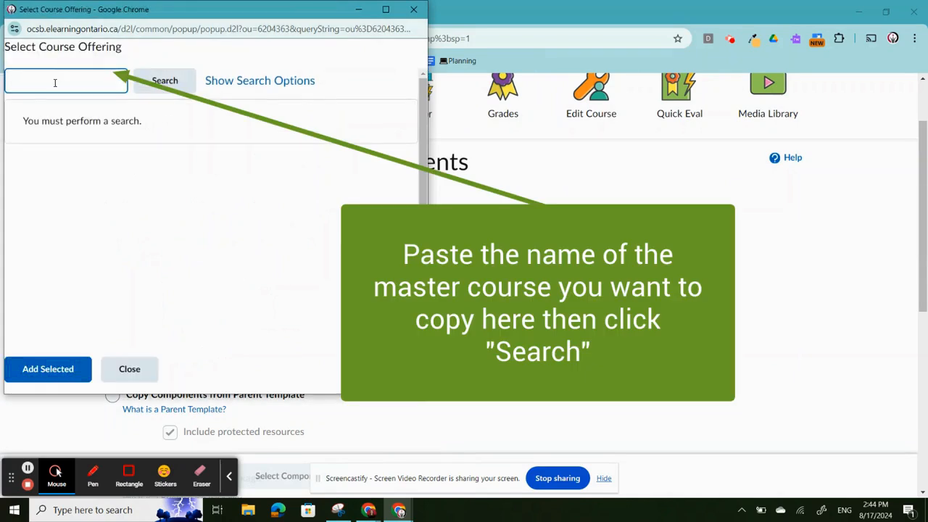
Search the pasted SBI4U title and add the Catholic Version Original master as Course to Copy.
{"action": "key", "text": "ctrl+v"}
{"action": "left_click", "coordinate": [164, 81]}
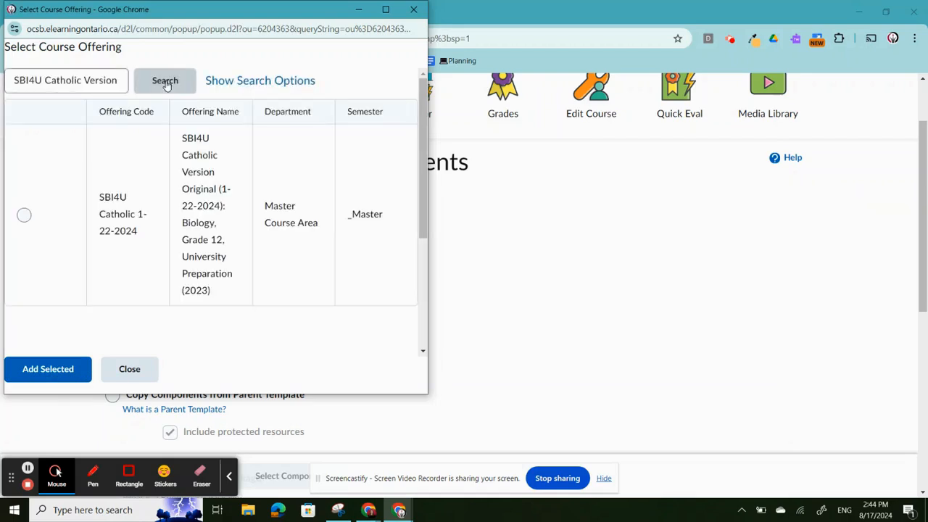
{"action": "left_click", "coordinate": [24, 216]}
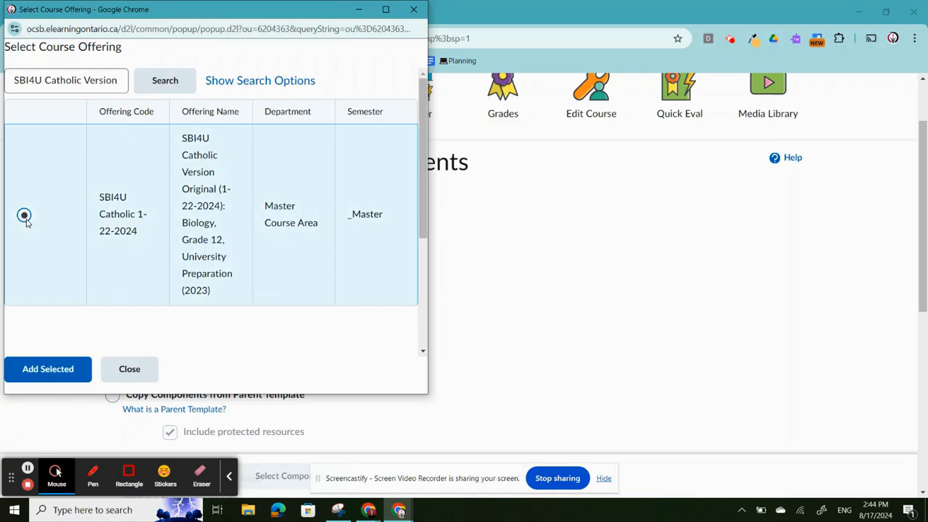
{"action": "left_click", "coordinate": [42, 371]}
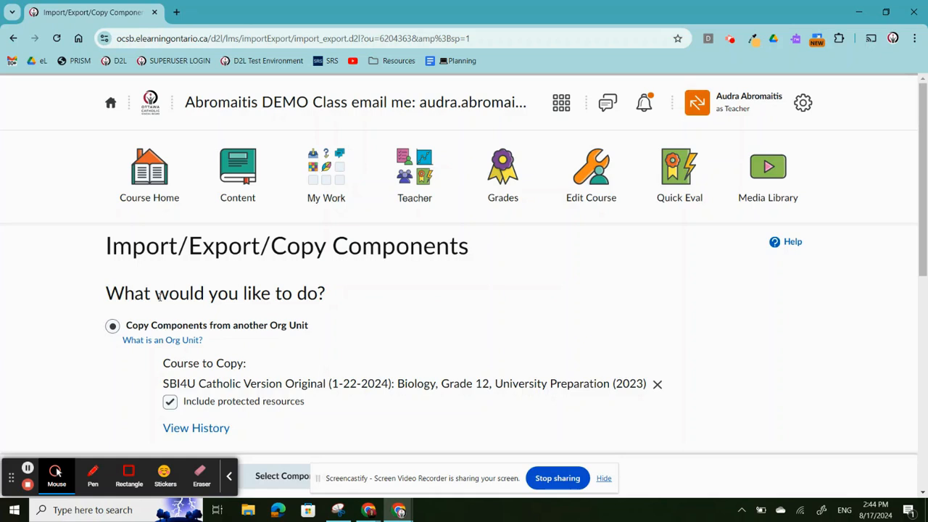
{"action": "scroll", "coordinate": [231, 348], "scroll_direction": "down", "scroll_amount": 1}
{"action": "scroll", "coordinate": [231, 347], "scroll_direction": "down", "scroll_amount": 1}
{"action": "scroll", "coordinate": [231, 347], "scroll_direction": "down", "scroll_amount": 1}
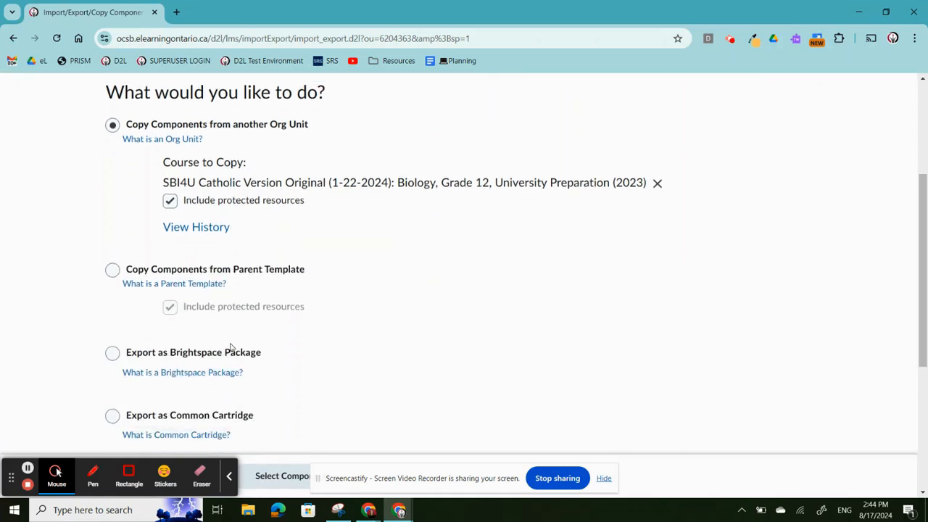
{"action": "scroll", "coordinate": [232, 347], "scroll_direction": "down", "scroll_amount": 1}
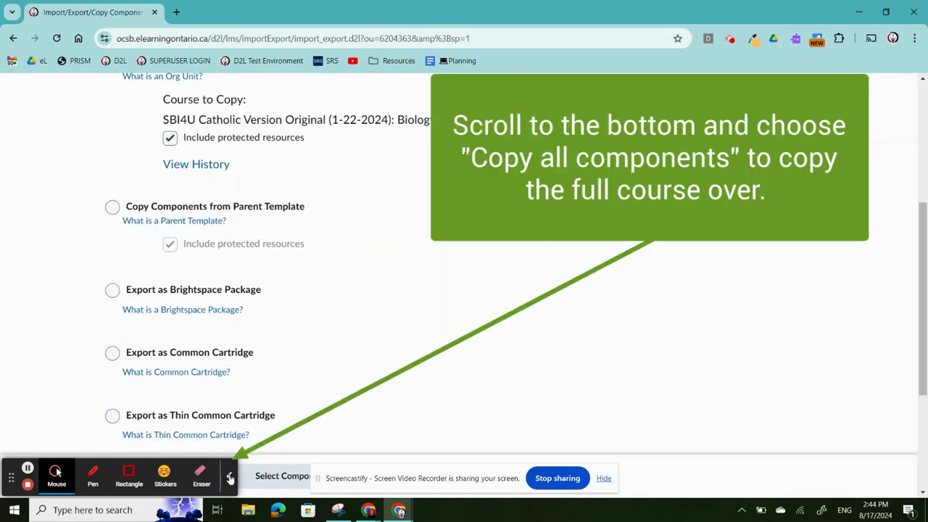
Copy all components from the SBI4U master into the DEMO class.
{"action": "left_click", "coordinate": [229, 478]}
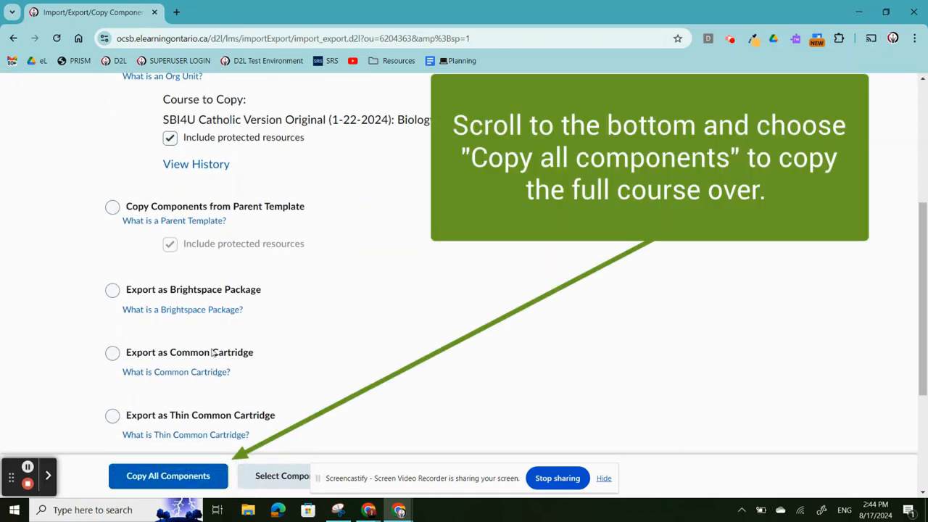
{"action": "scroll", "coordinate": [210, 338], "scroll_direction": "down", "scroll_amount": 2}
{"action": "scroll", "coordinate": [211, 338], "scroll_direction": "down", "scroll_amount": 1}
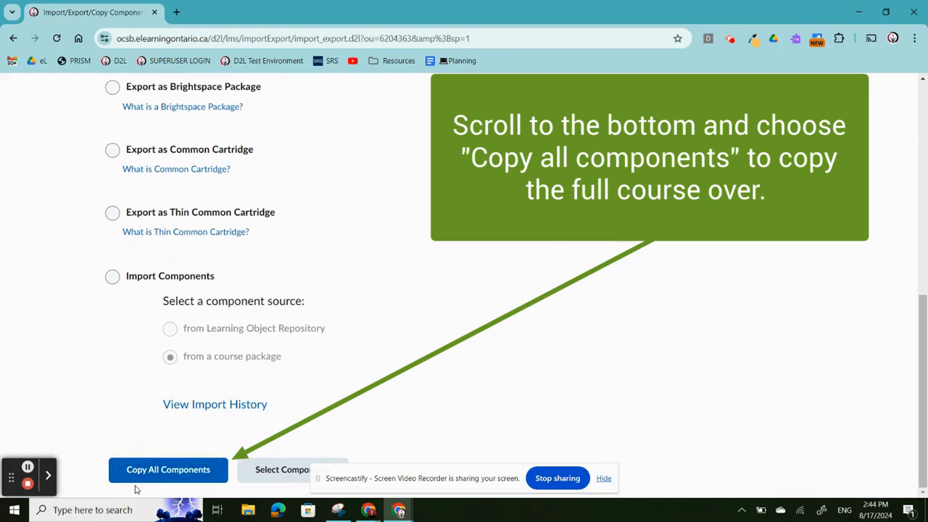
{"action": "left_click", "coordinate": [155, 472]}
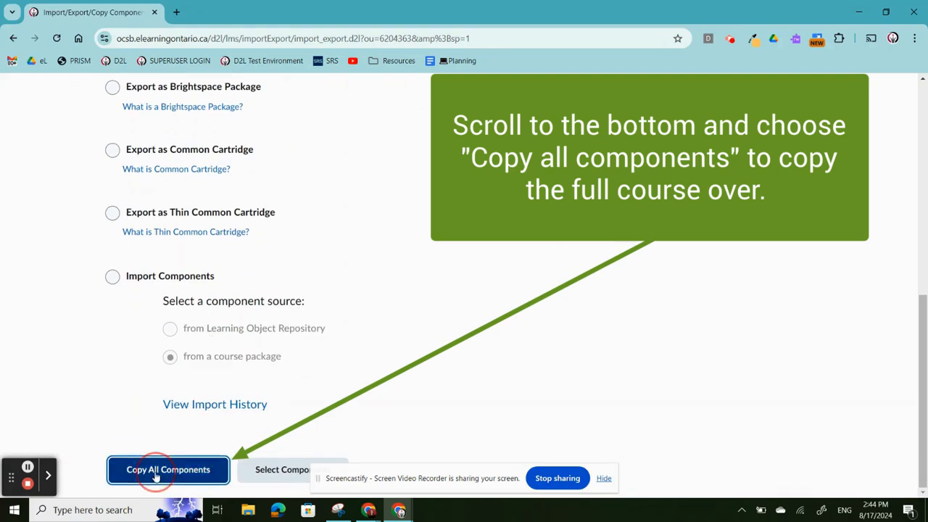